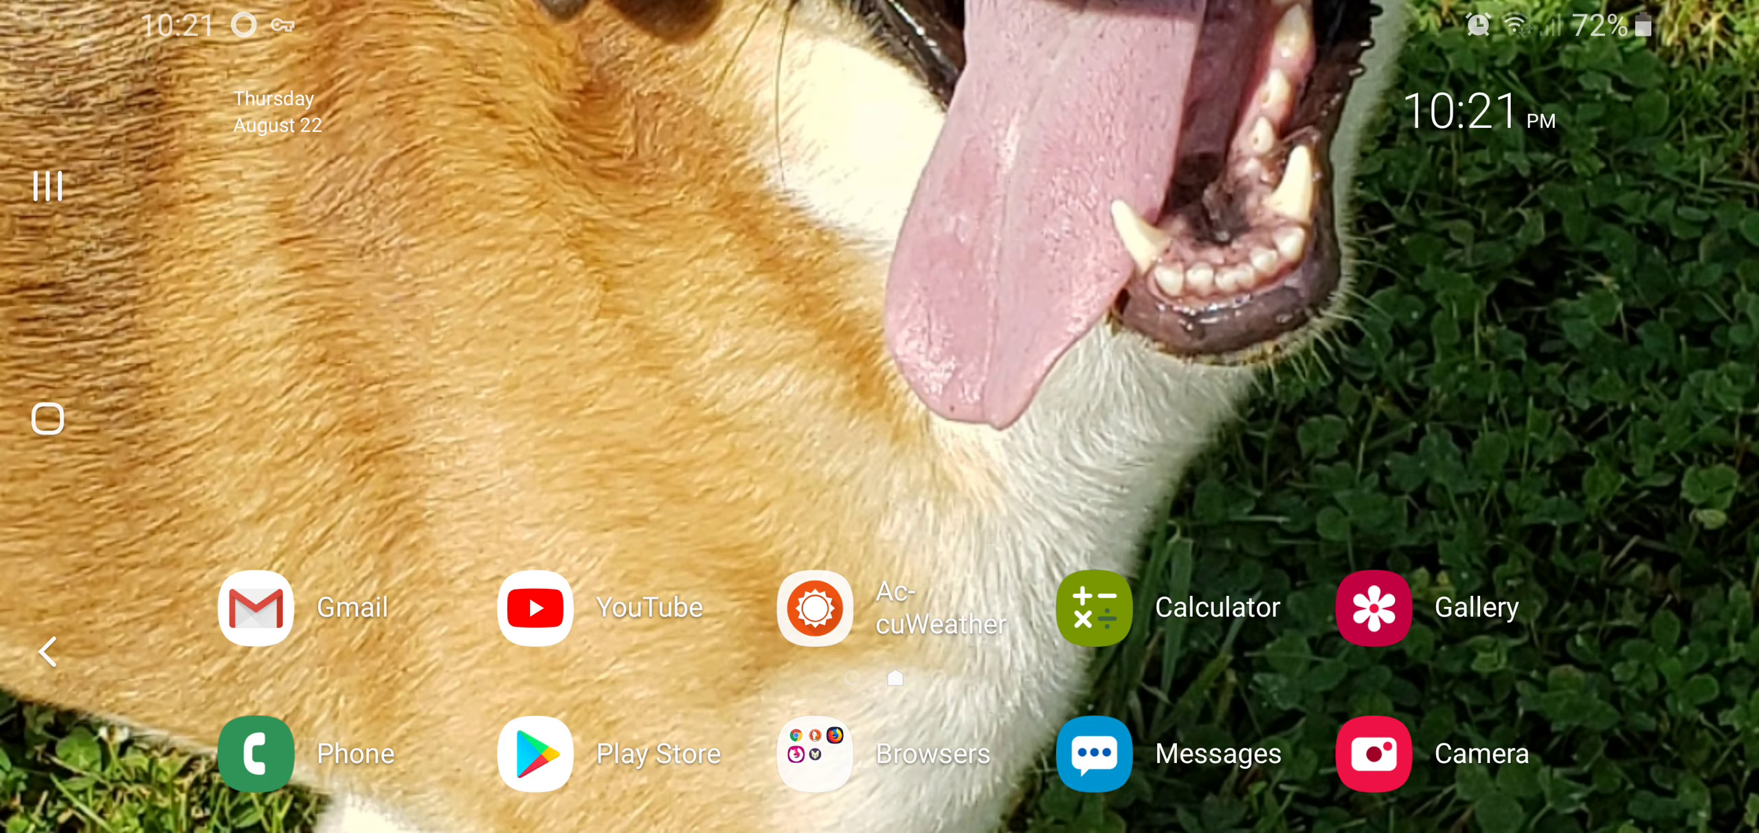
# - Dial the service code ##3282# in the Phone app to reach the hidden DATA menu
pyautogui.click(256, 754)
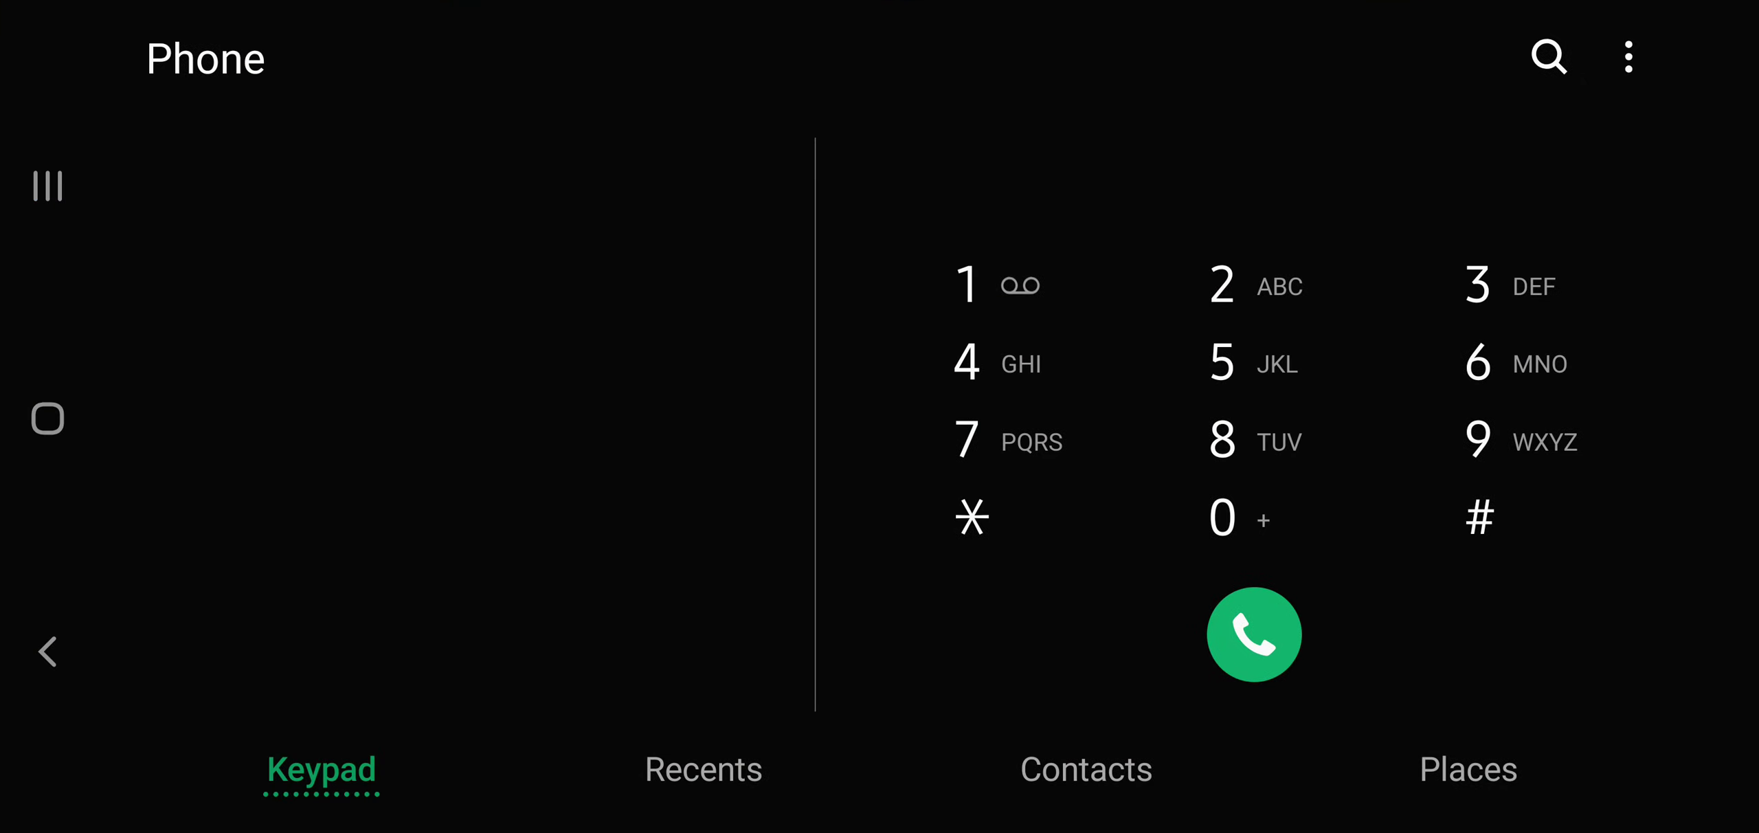
pyautogui.doubleClick(1480, 517)
pyautogui.click(1480, 283)
pyautogui.click(1246, 284)
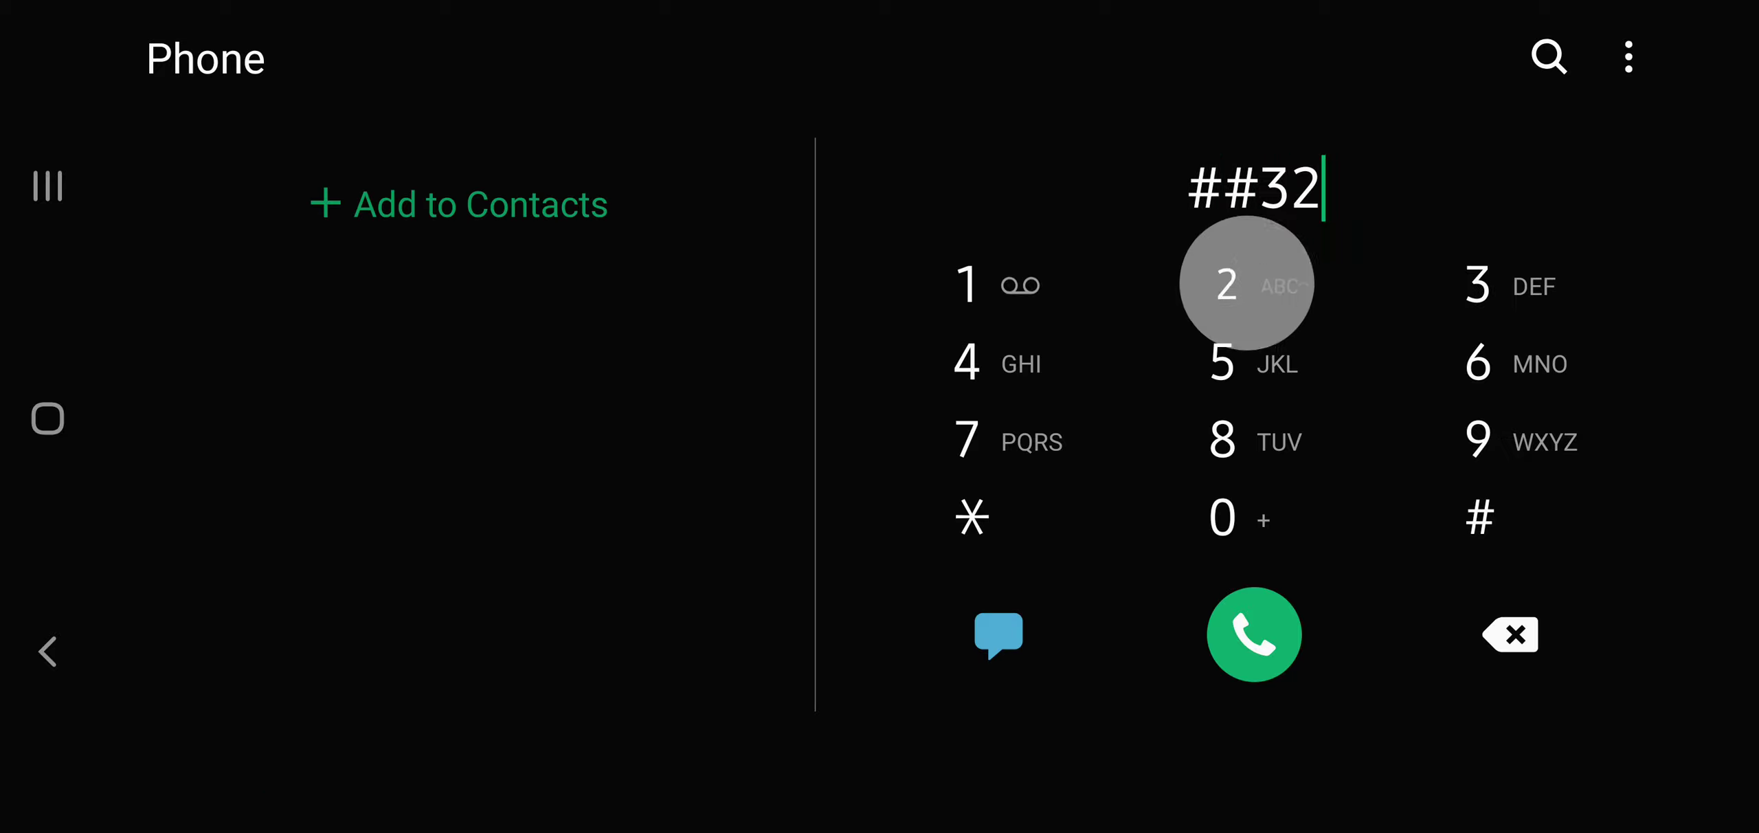
pyautogui.click(1252, 440)
pyautogui.click(1252, 284)
pyautogui.click(1480, 517)
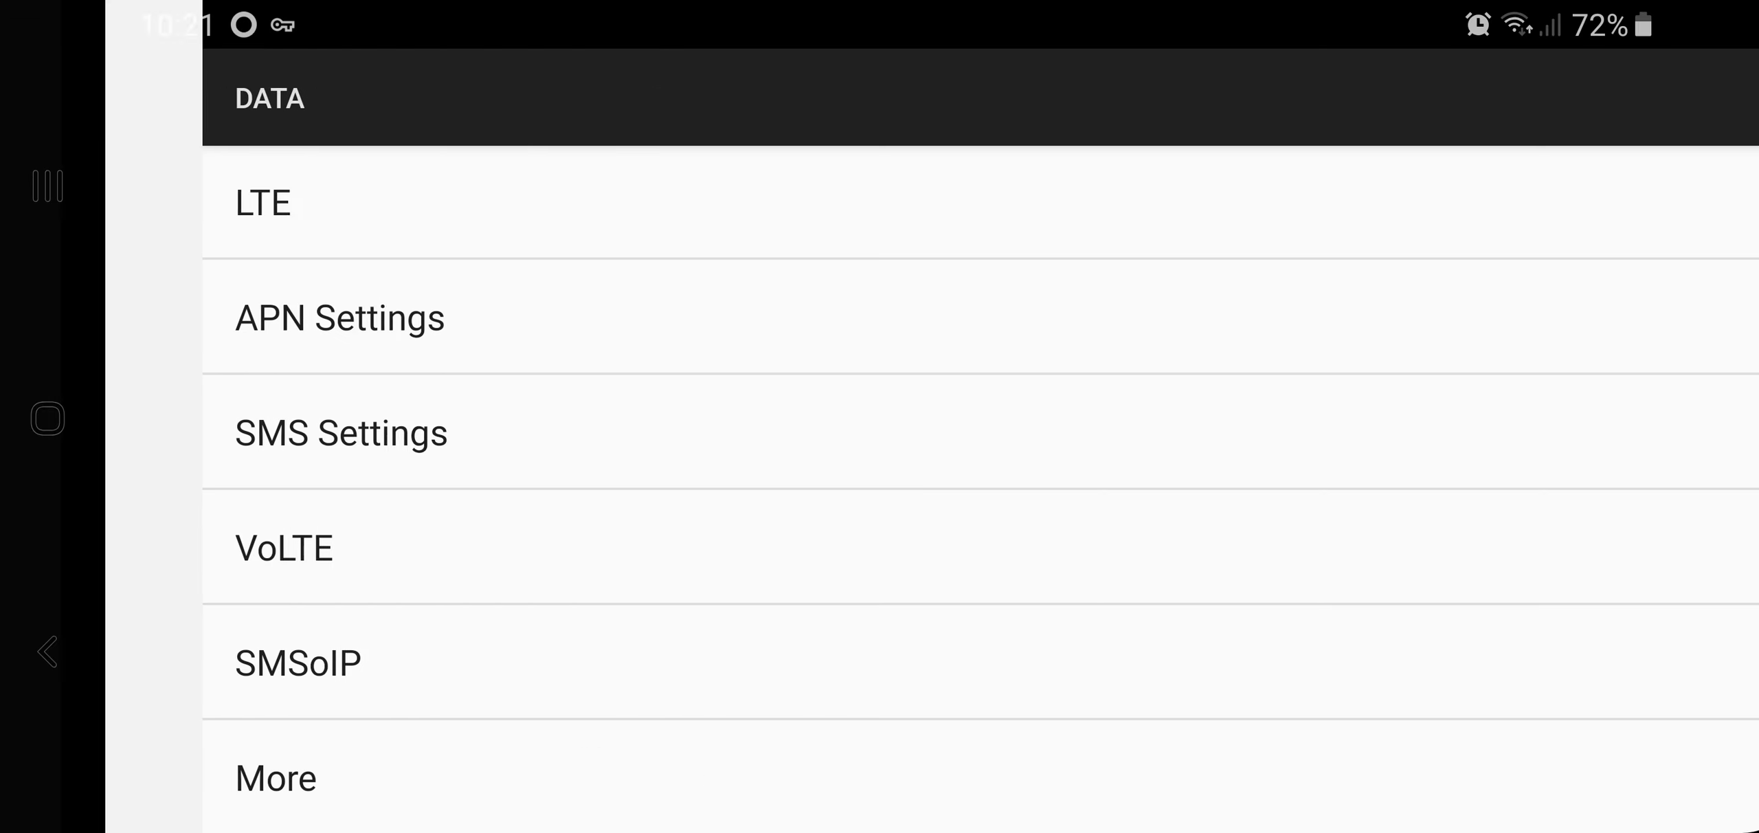
# - Open APN Settings and the APN2 LTE|EHRPD internet access point
pyautogui.scroll(-2, 894, 481)
pyautogui.scroll(3, 894, 481)
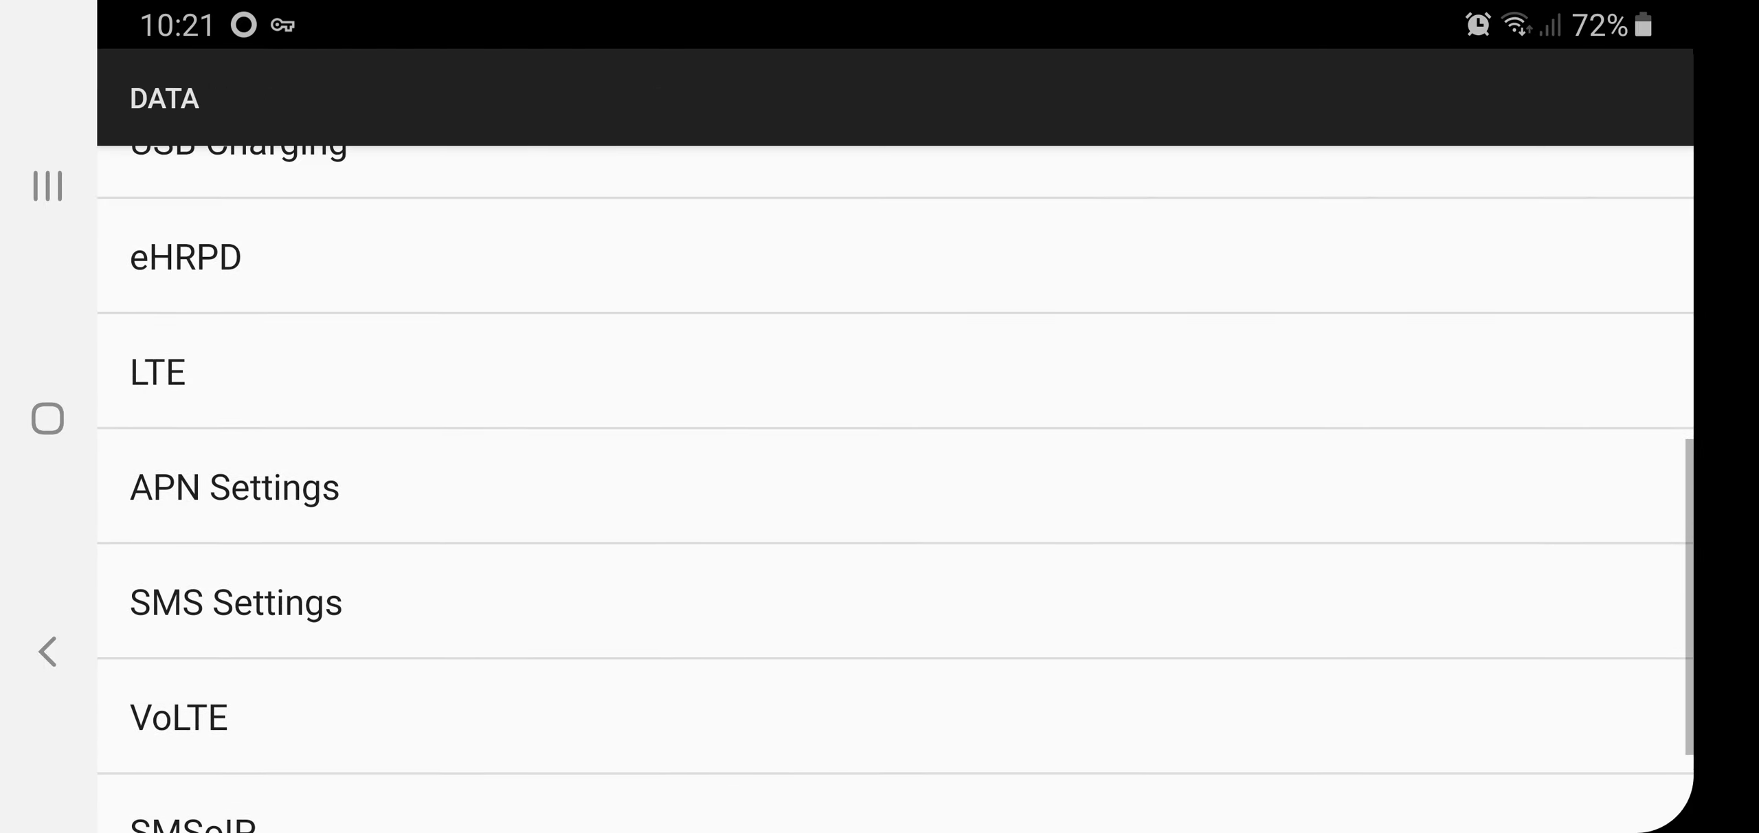
pyautogui.click(688, 486)
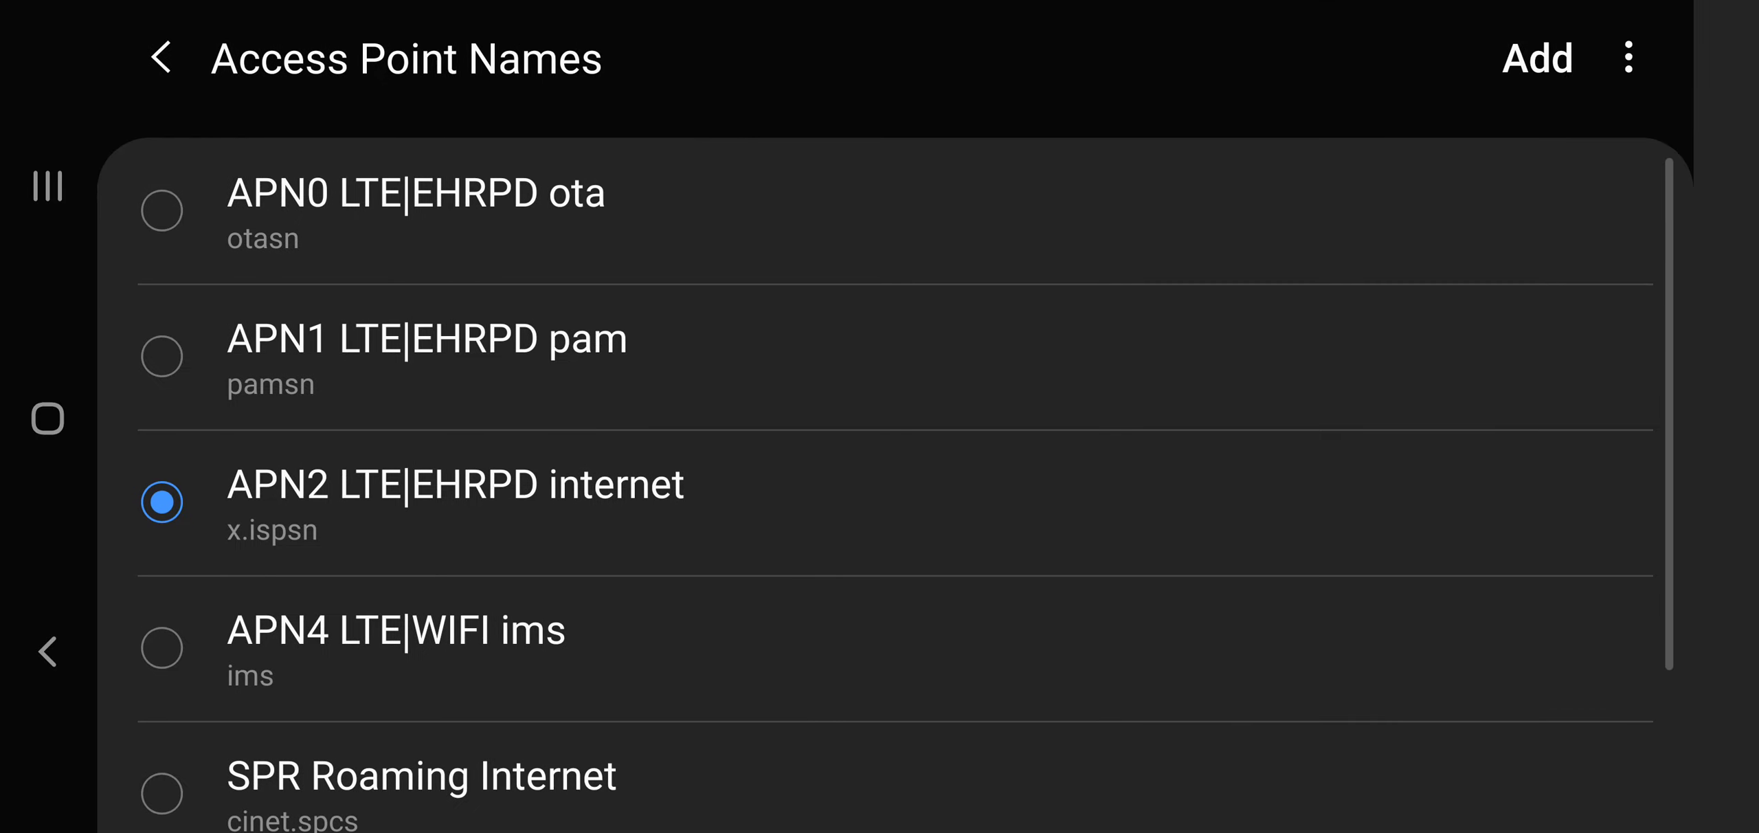
pyautogui.click(928, 481)
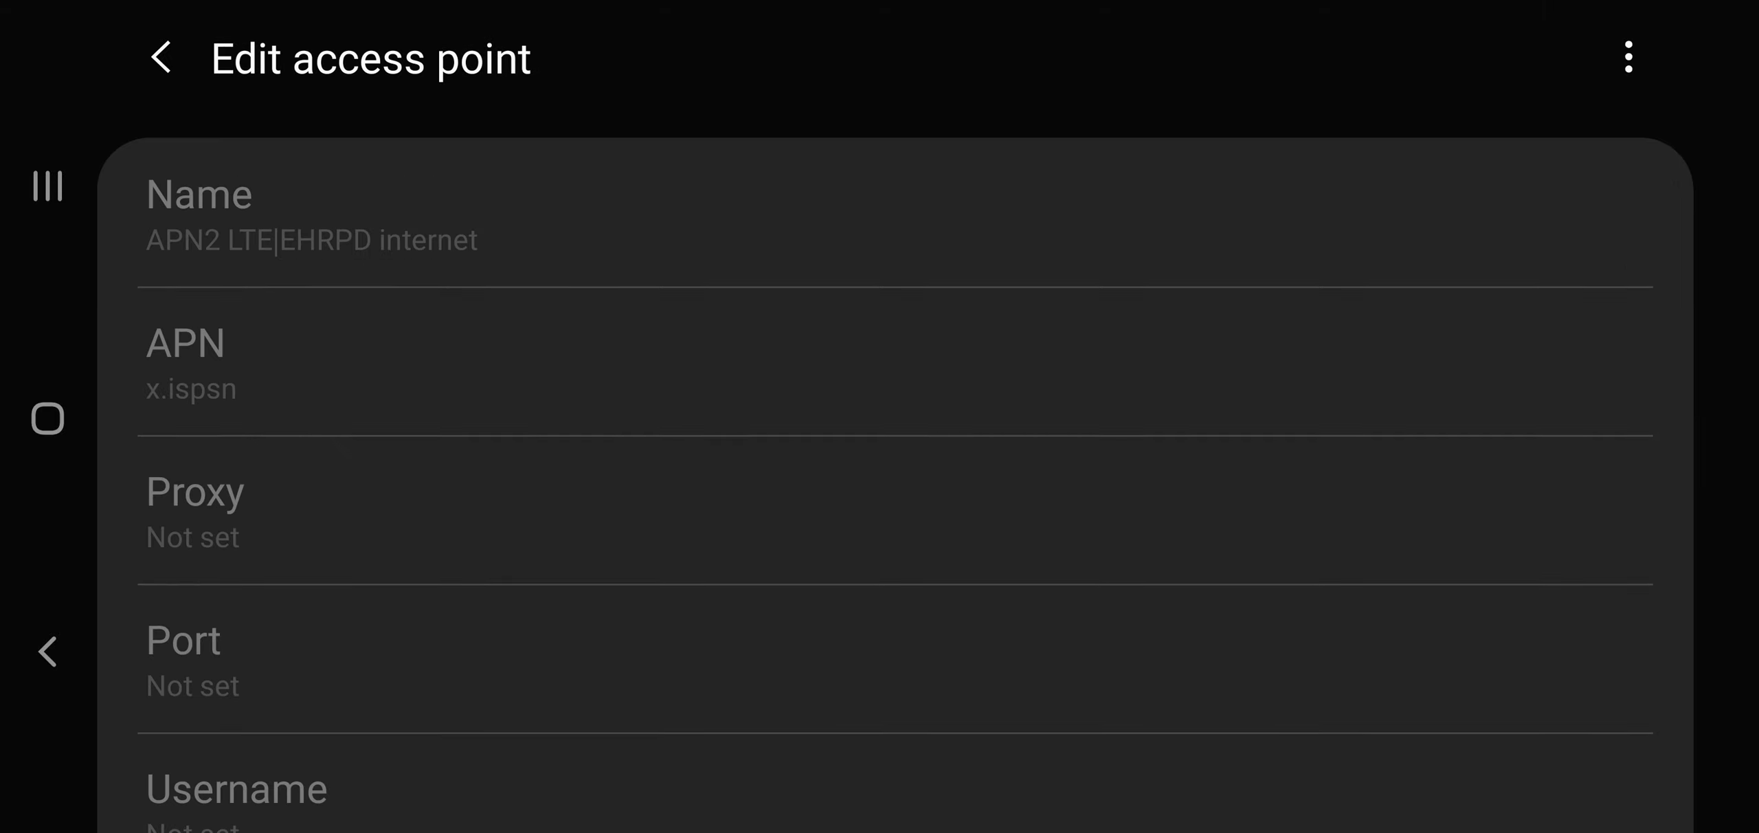
# - Reopen the APN2 internet access point from the list and scroll down to APN type
pyautogui.scroll(-1, 893, 481)
pyautogui.scroll(1, 894, 481)
pyautogui.click(170, 59)
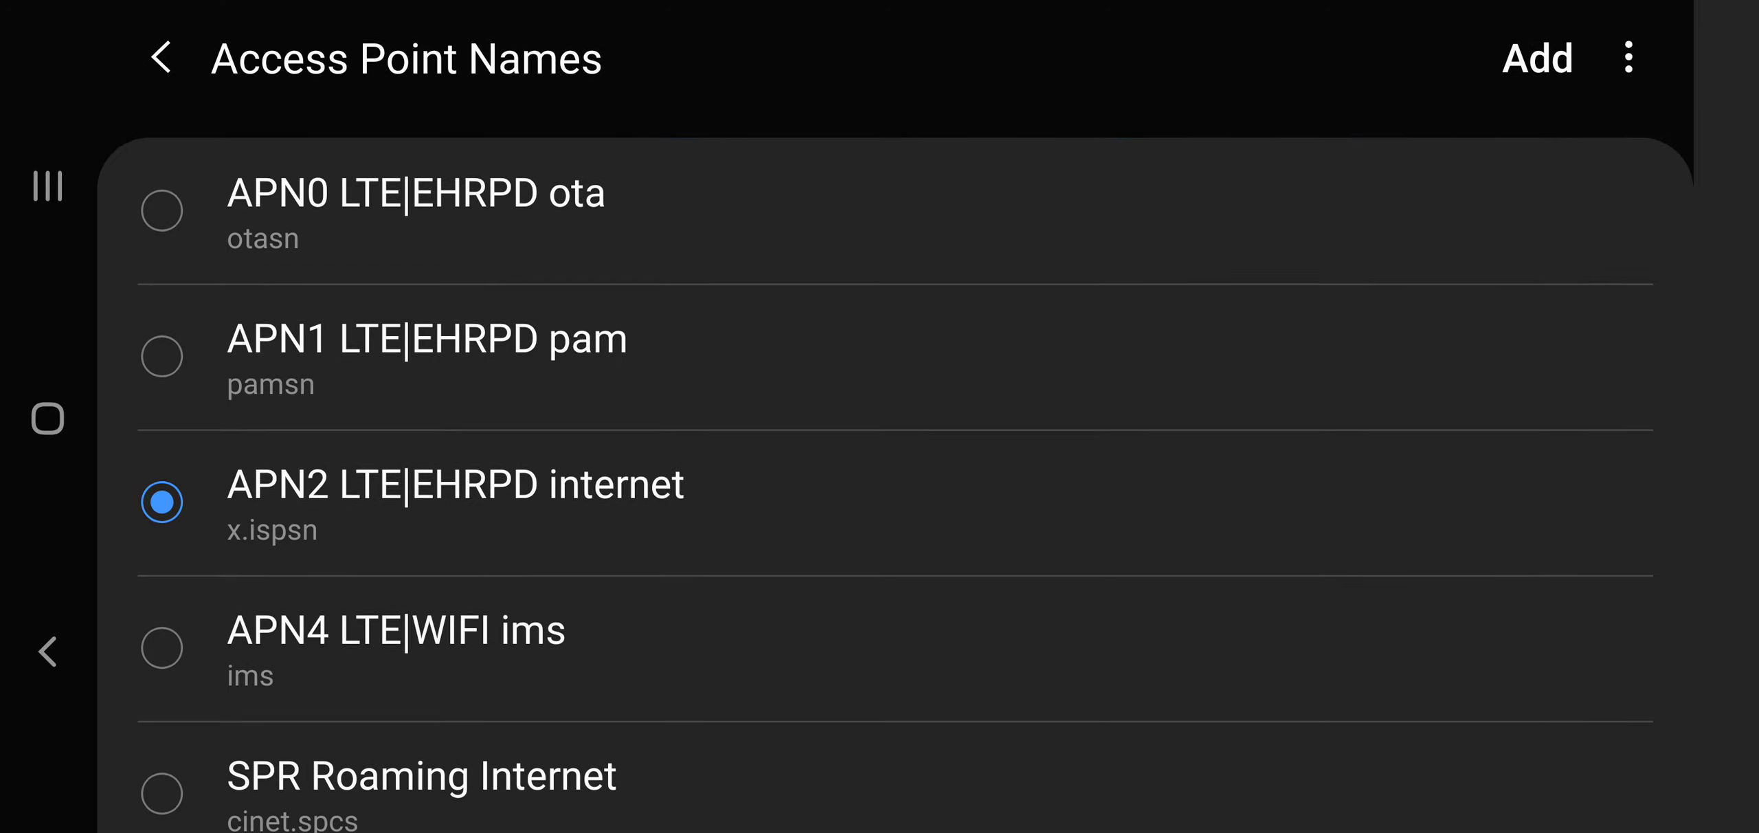
pyautogui.click(454, 501)
pyautogui.scroll(-5, 893, 481)
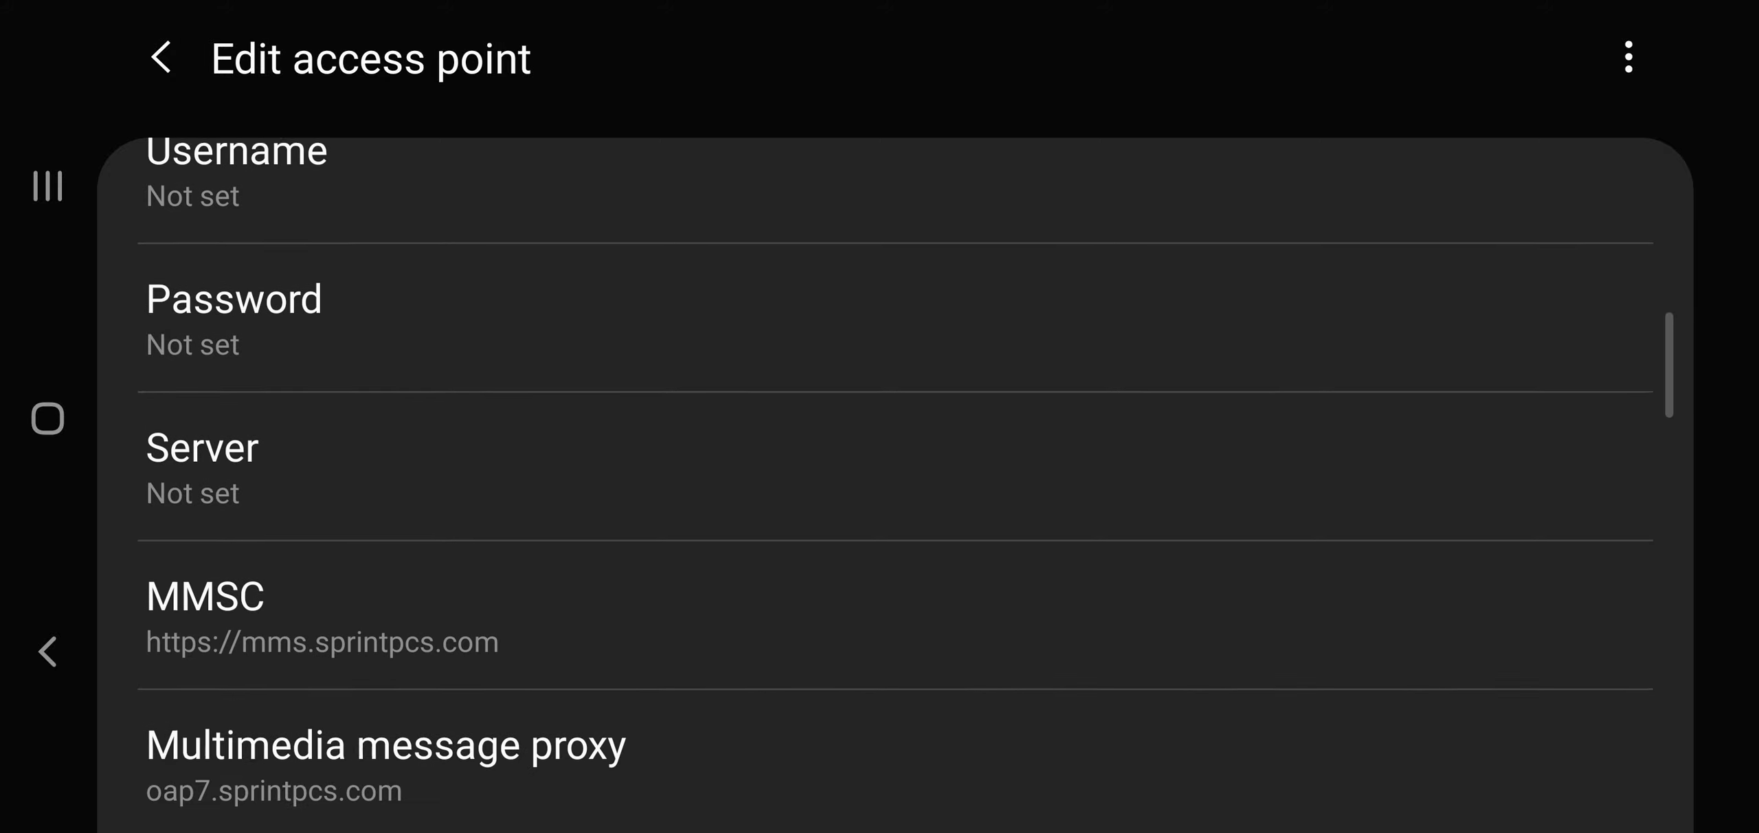
pyautogui.scroll(-2, 893, 481)
pyautogui.scroll(-4, 894, 481)
pyautogui.scroll(-2, 893, 481)
pyautogui.scroll(-3, 893, 481)
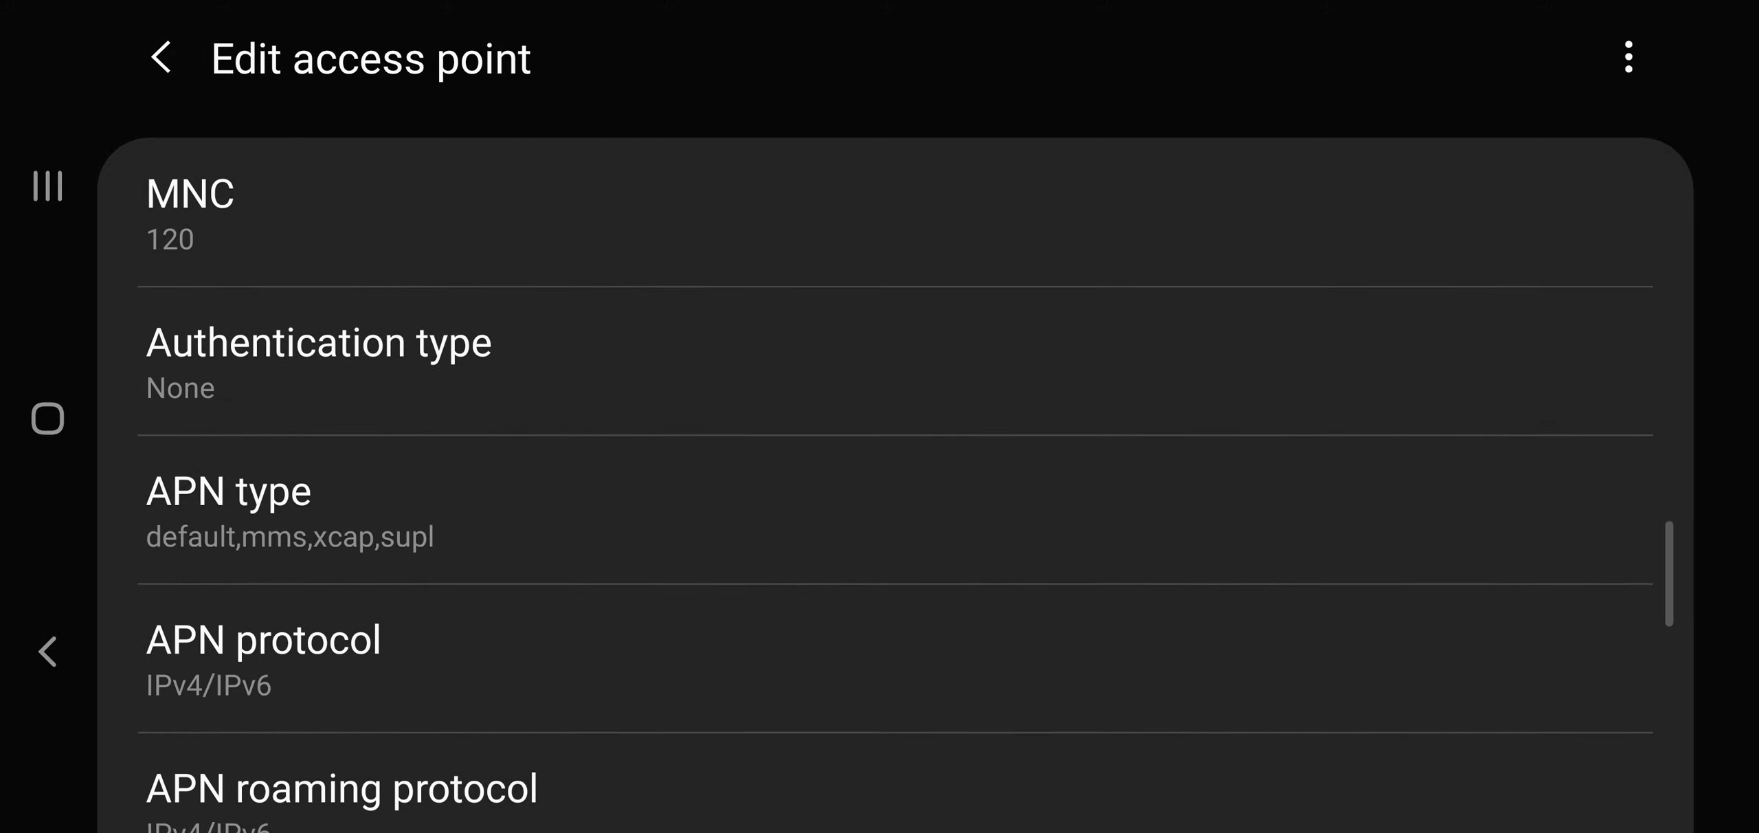
# - Edit APN type, replacing the trailing xcap,supl entries with dun
pyautogui.click(550, 508)
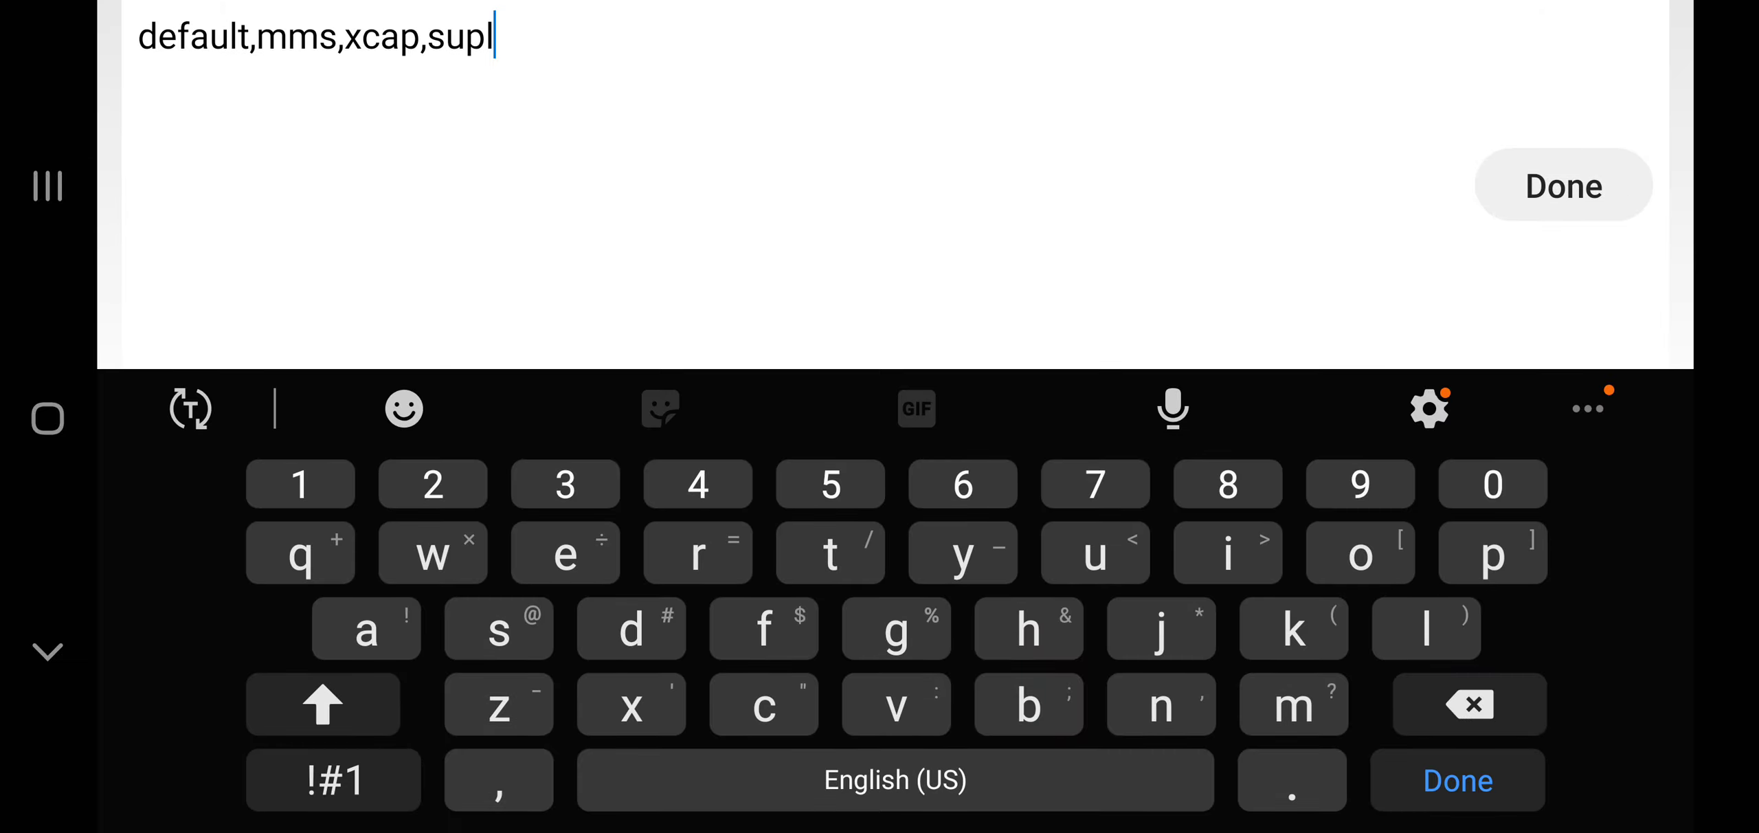
pyautogui.press('BackSpace')
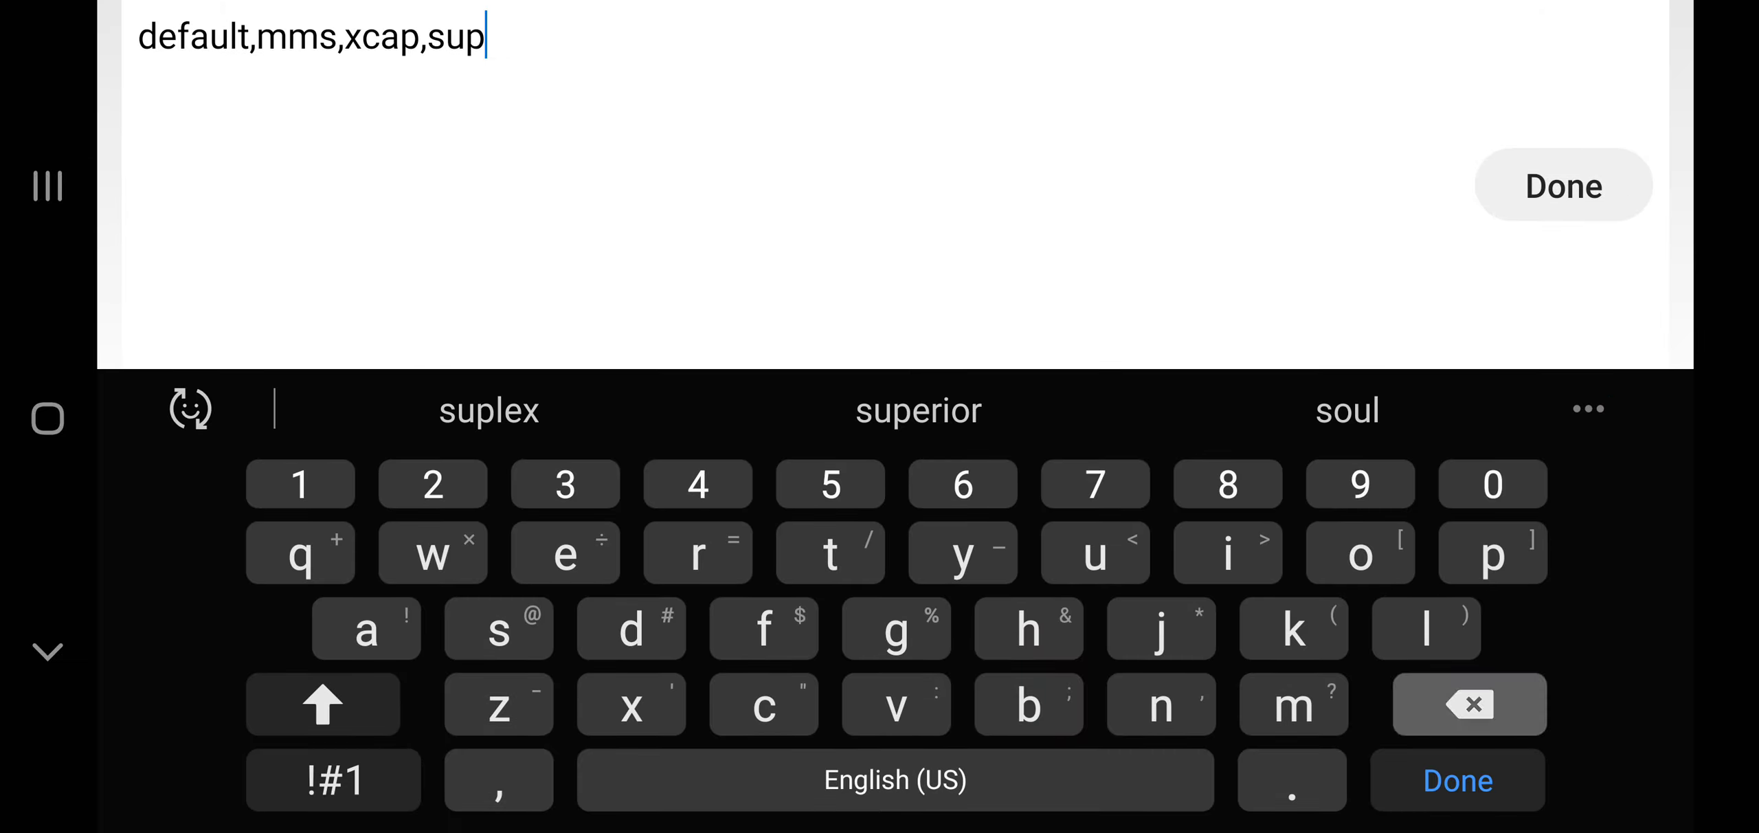
pyautogui.press('BackSpace')
pyautogui.press('BackSpace')
pyautogui.press('BackSpace')
pyautogui.press('BackSpace')
pyautogui.press('BackSpace')
pyautogui.press('BackSpace')
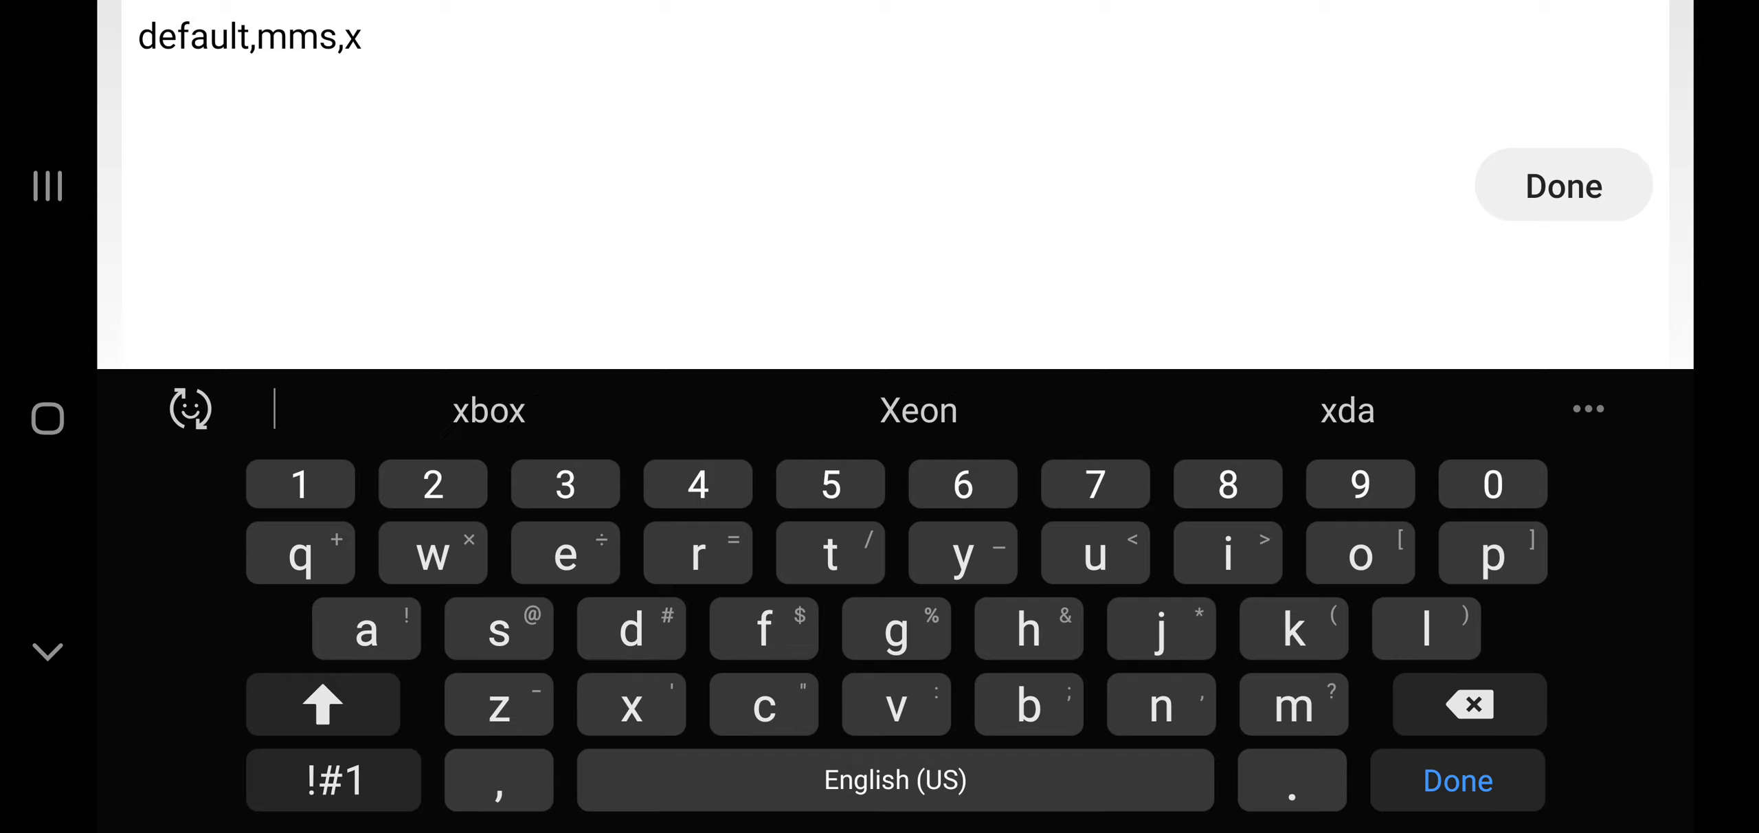
pyautogui.press('BackSpace')
pyautogui.write('dun')
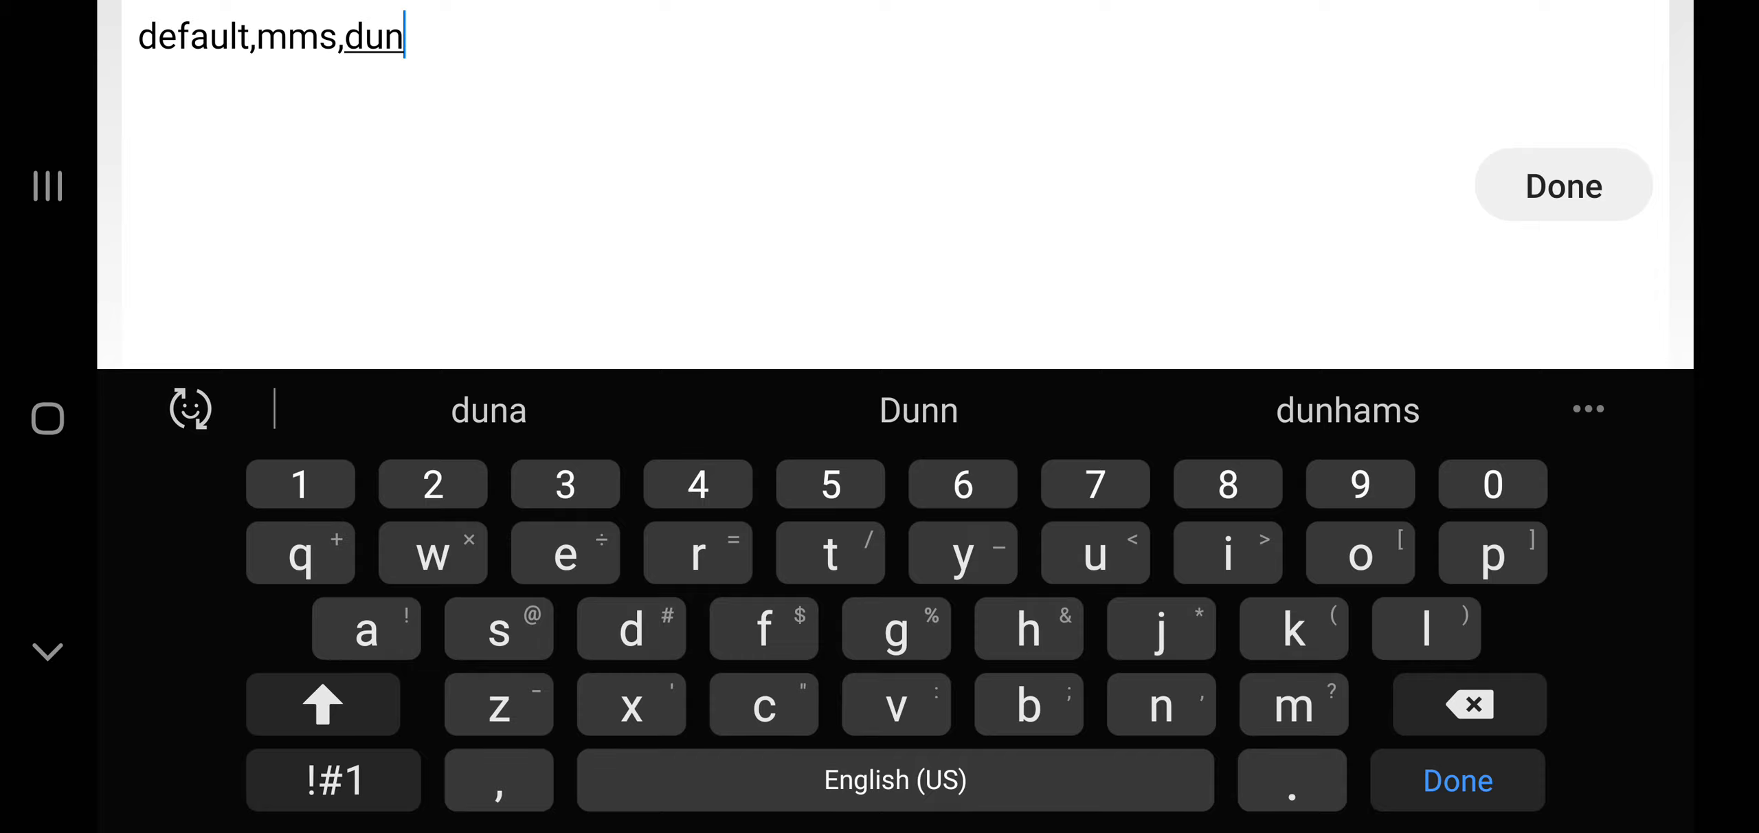
pyautogui.press('Return')
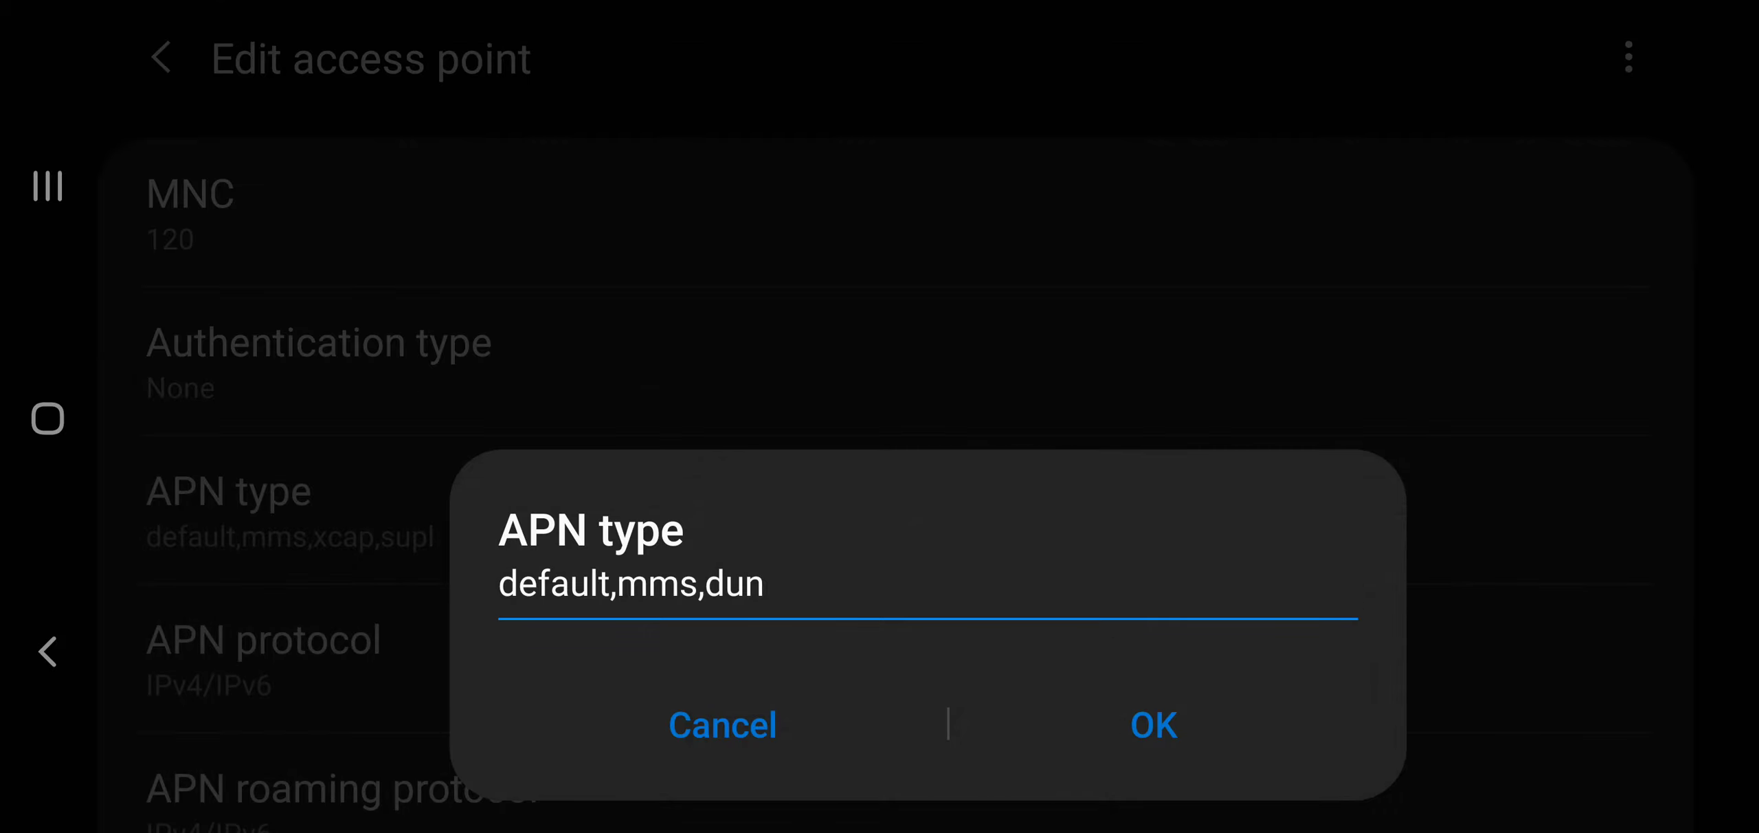
# - Cancel the APN type edit, check the save options, and return to the home screen
pyautogui.click(722, 725)
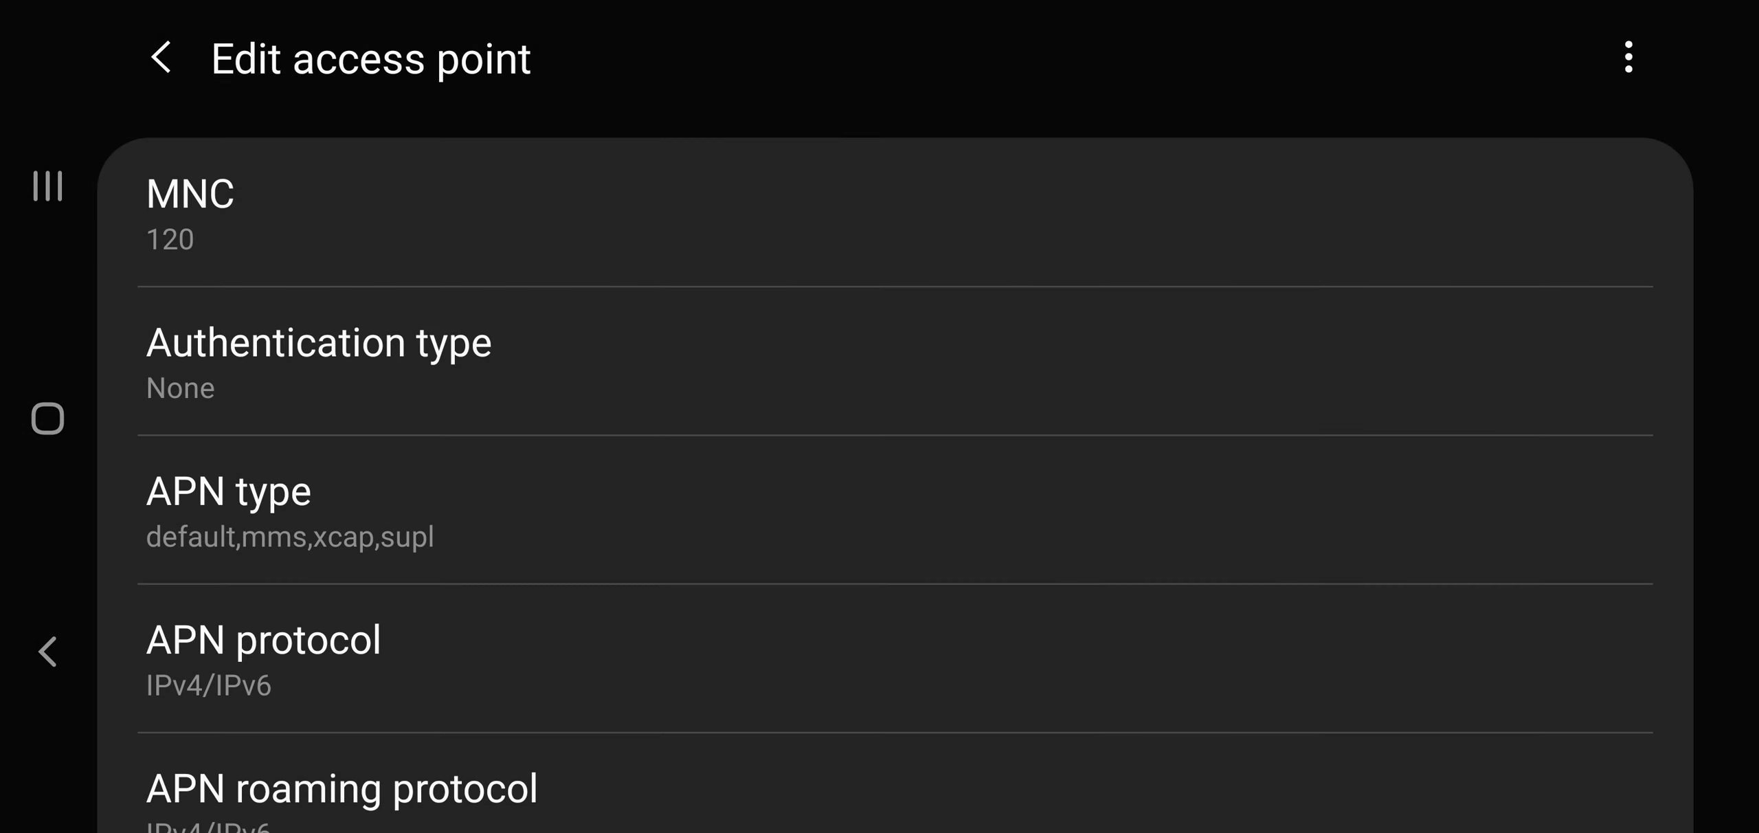
pyautogui.click(1629, 57)
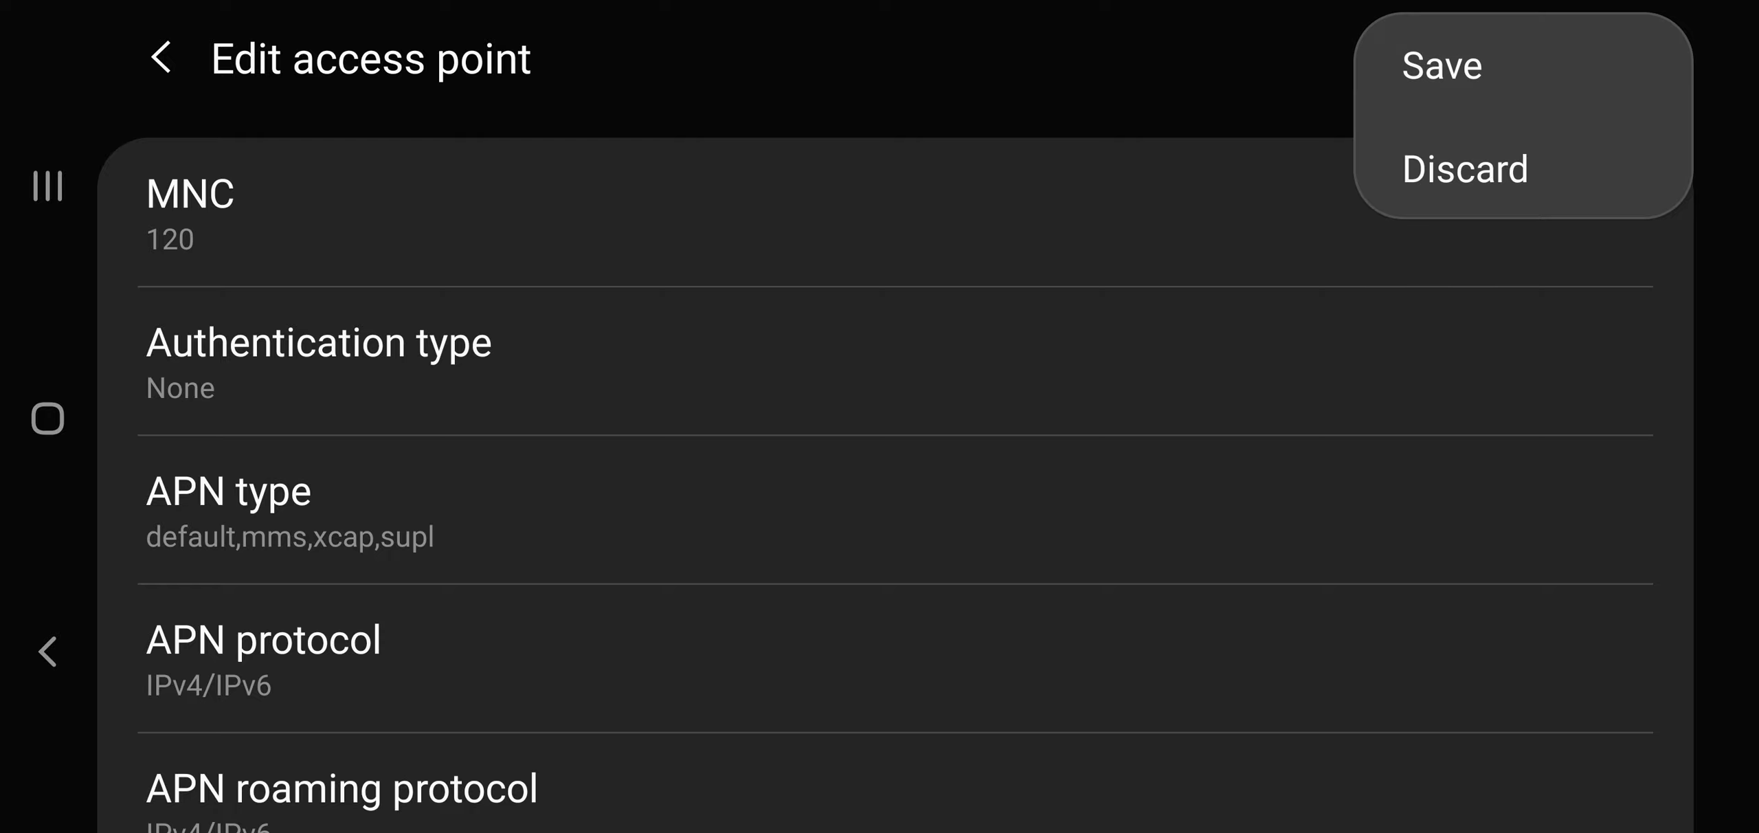
pyautogui.click(161, 58)
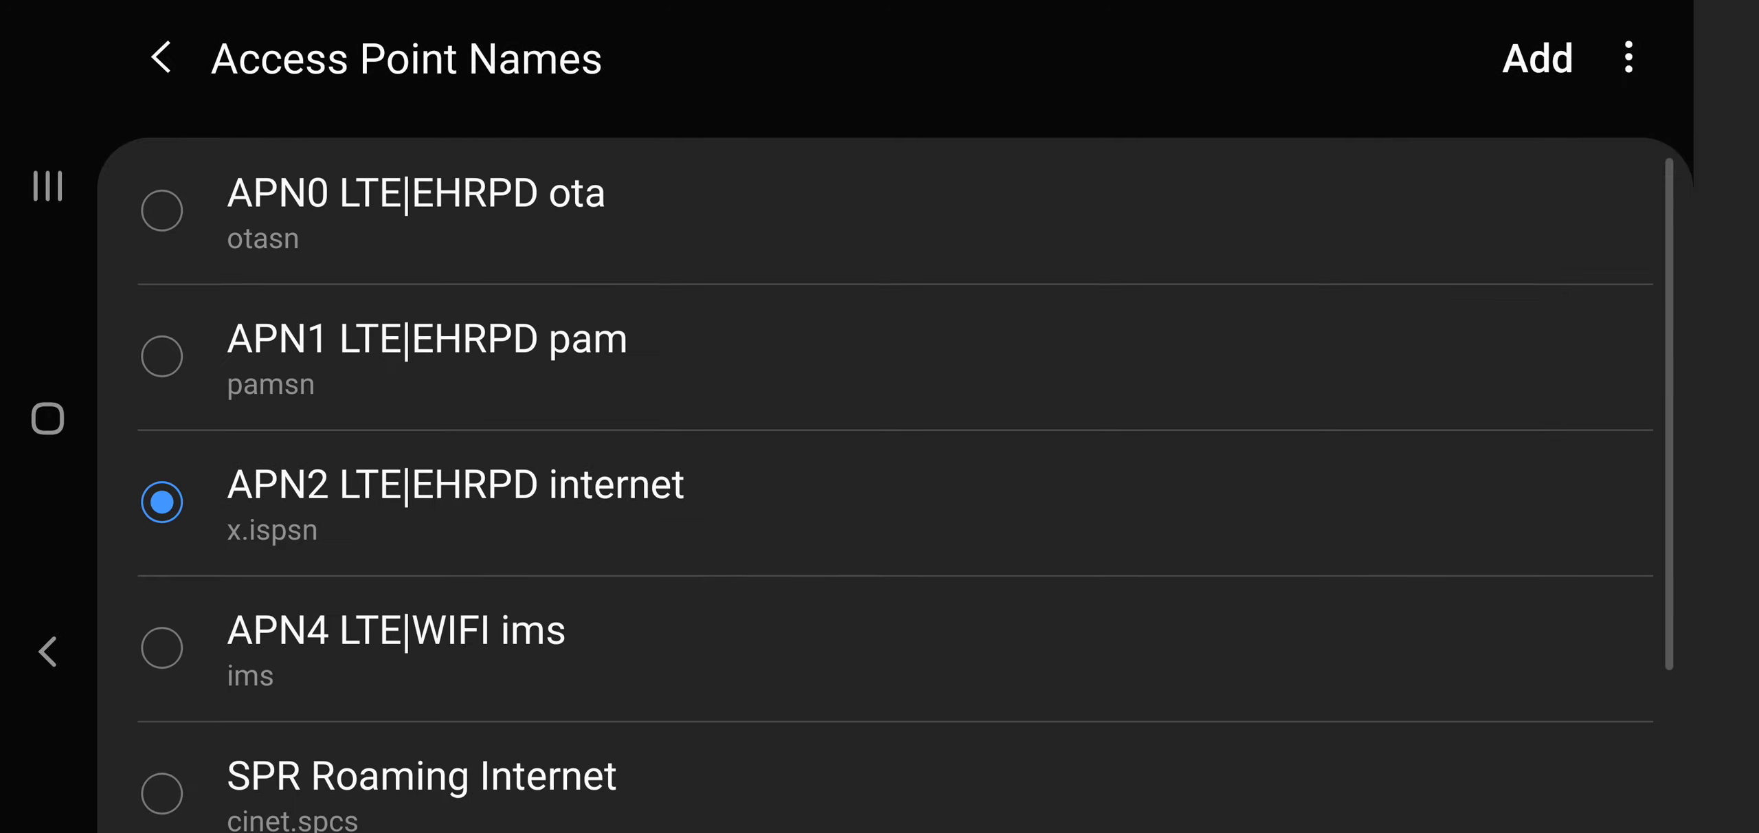
pyautogui.click(47, 417)
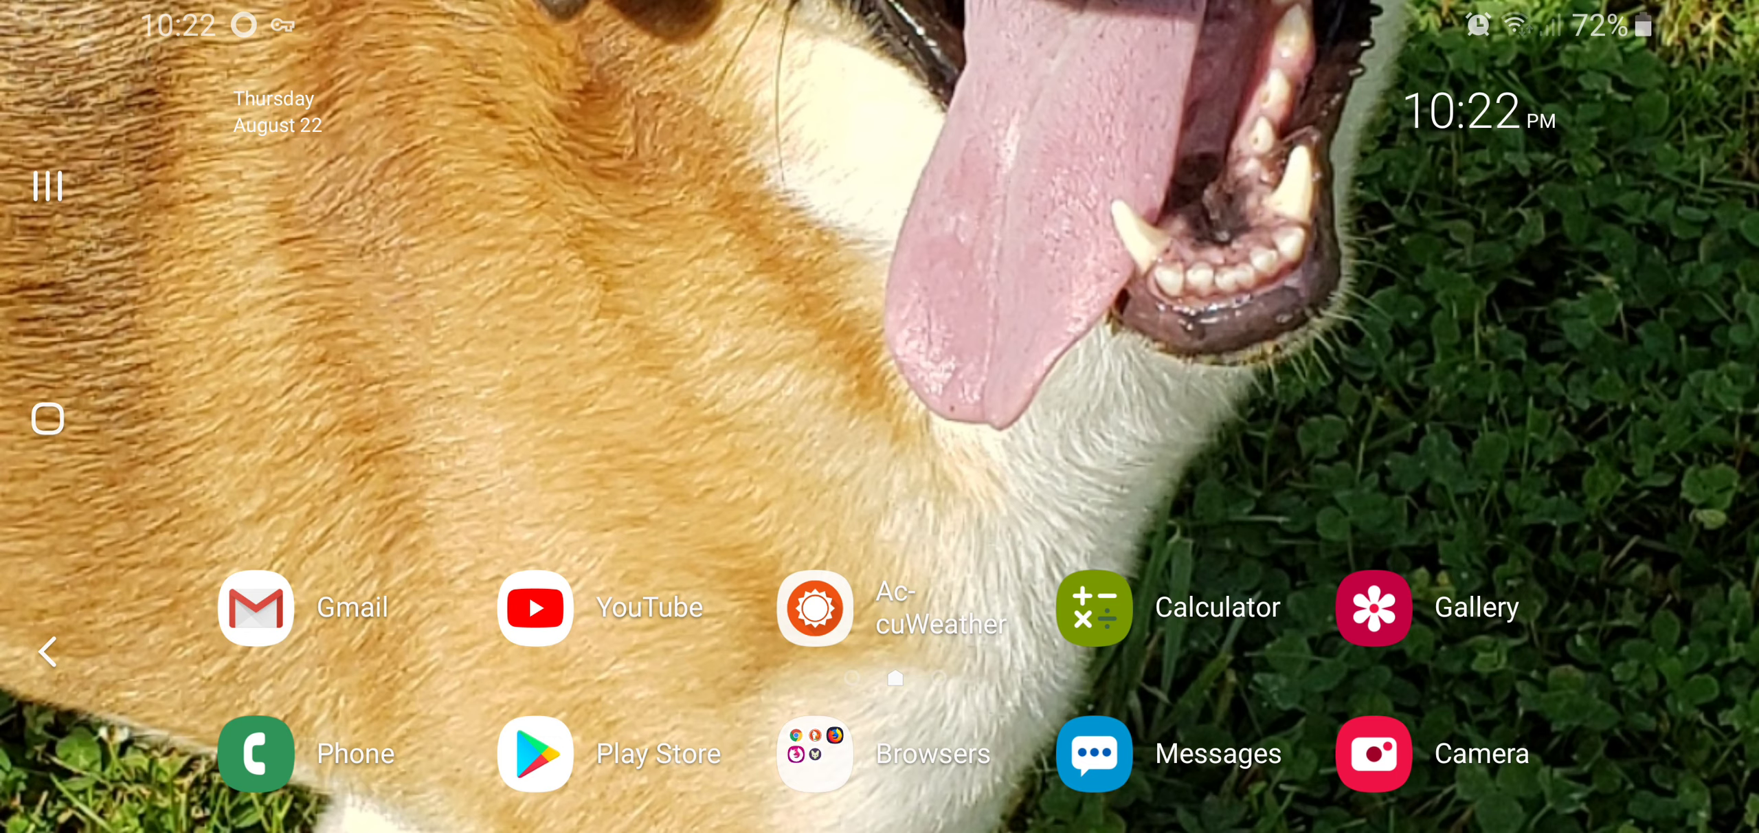